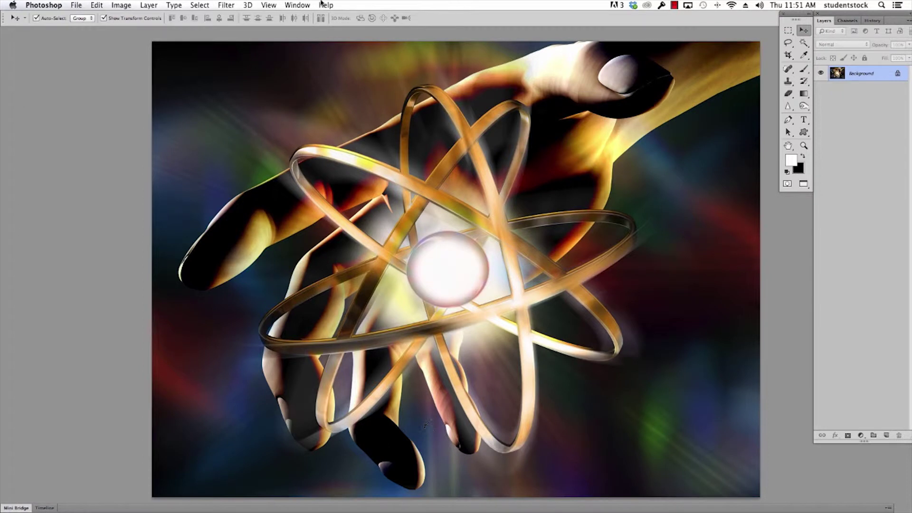
- Switch to the Untitled-1 document and hide Layer 1 and Layer 3, leaving the white Background
left_click(292, 6)
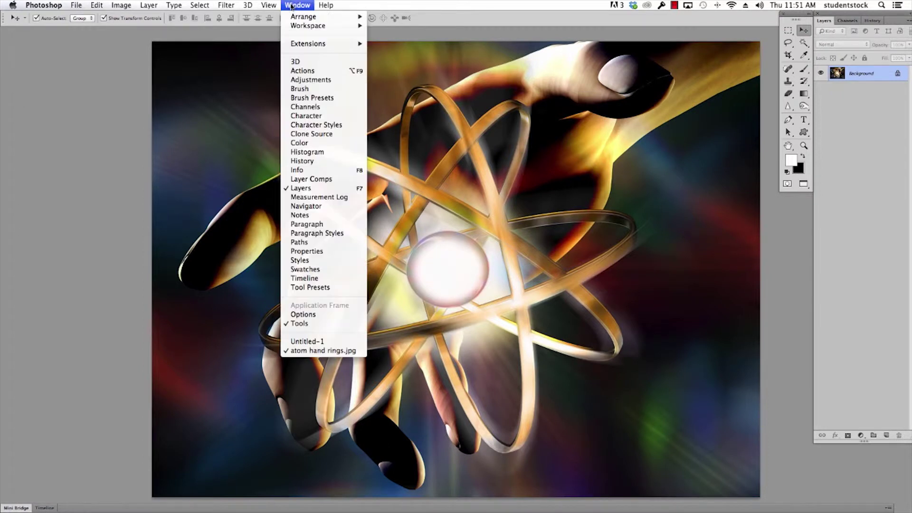
left_click(291, 340)
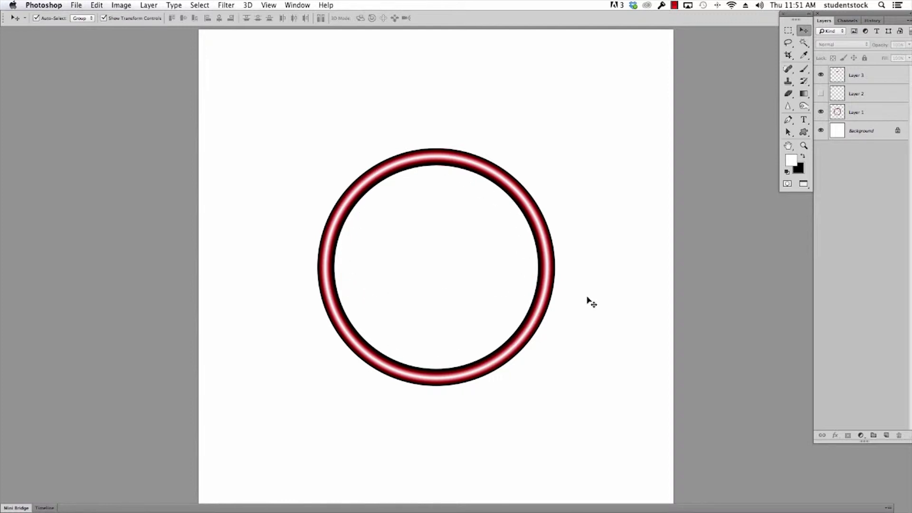
left_click(822, 112)
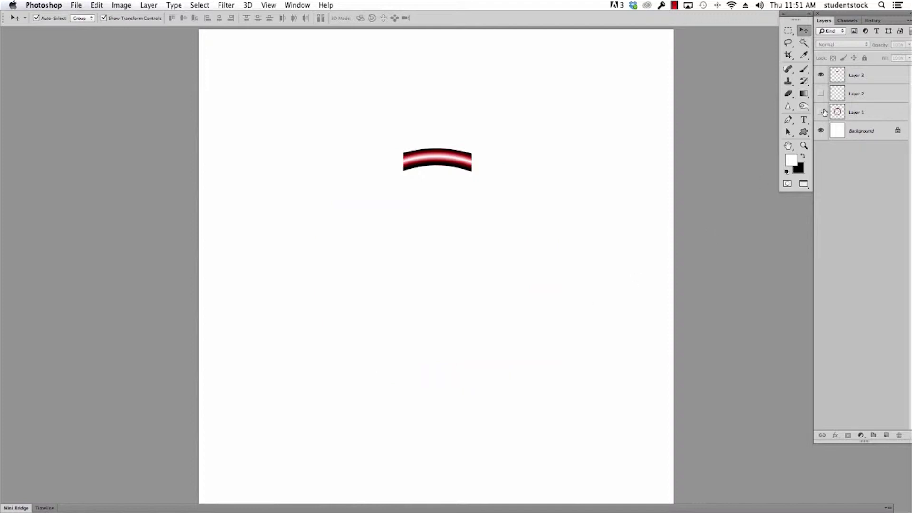
left_click(821, 75)
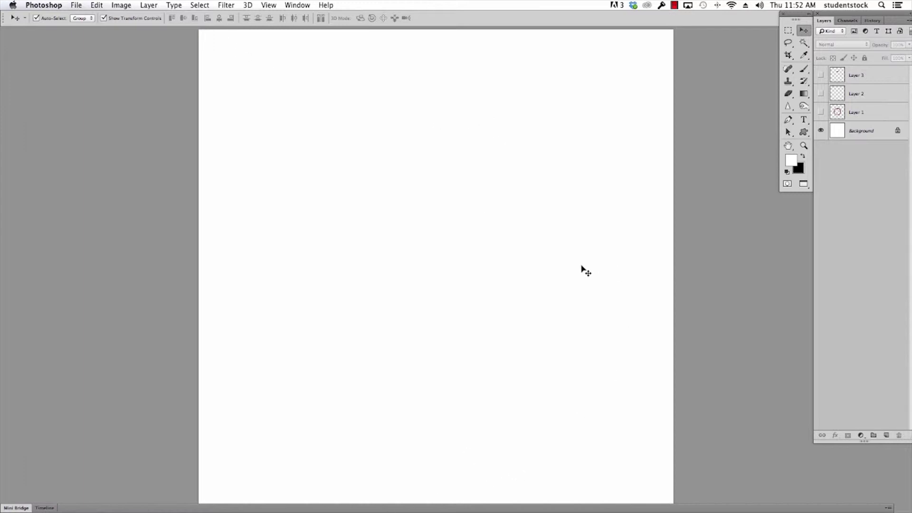
left_click(788, 30)
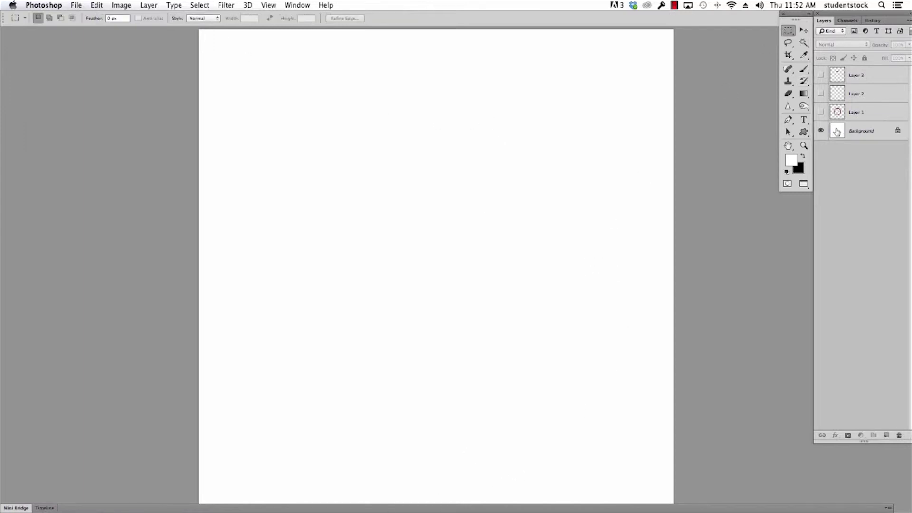
- Marquee-select a full-width horizontal band mid-canvas and add a new empty layer
left_click(836, 131)
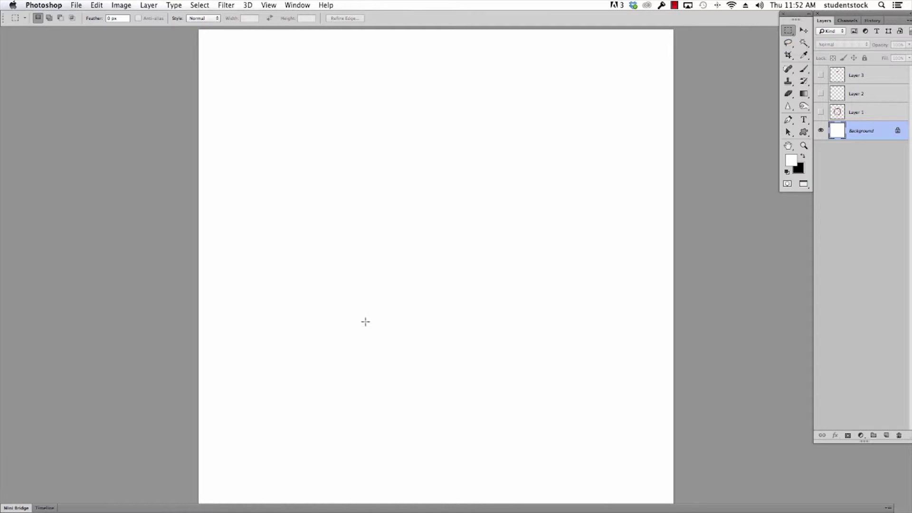
left_click_drag(187, 248, 674, 290)
key("super+j")
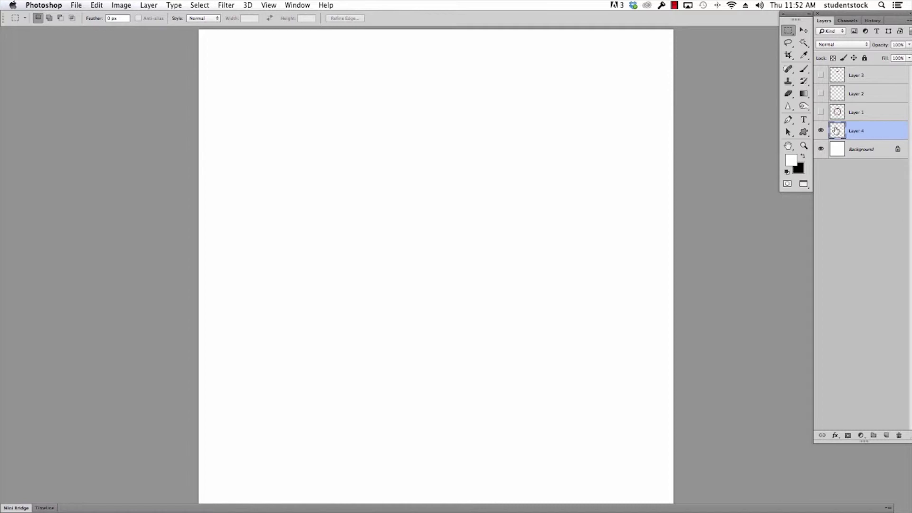
- Delete Layers 3, 2 and 1, reload the band selection, and pick the Reflected Gradient tool
left_click(842, 72)
left_click(838, 116, "shift")
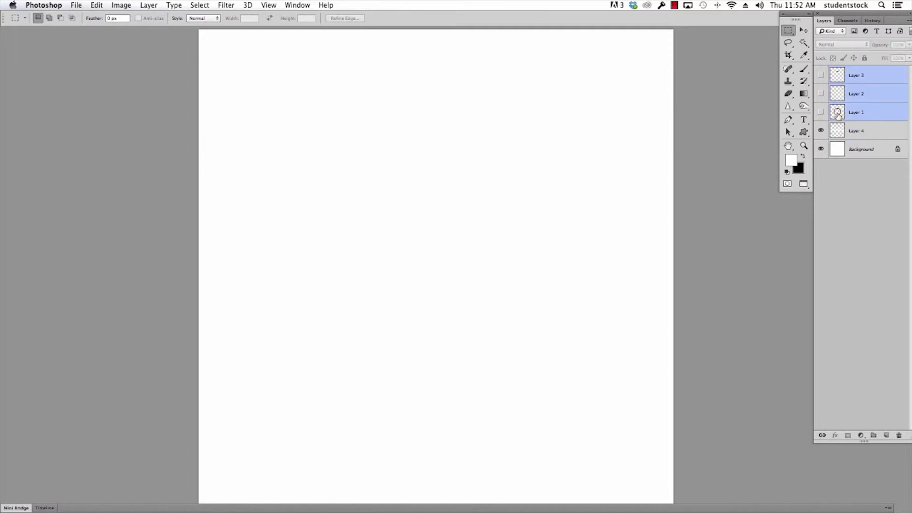
left_click_drag(838, 115, 898, 435)
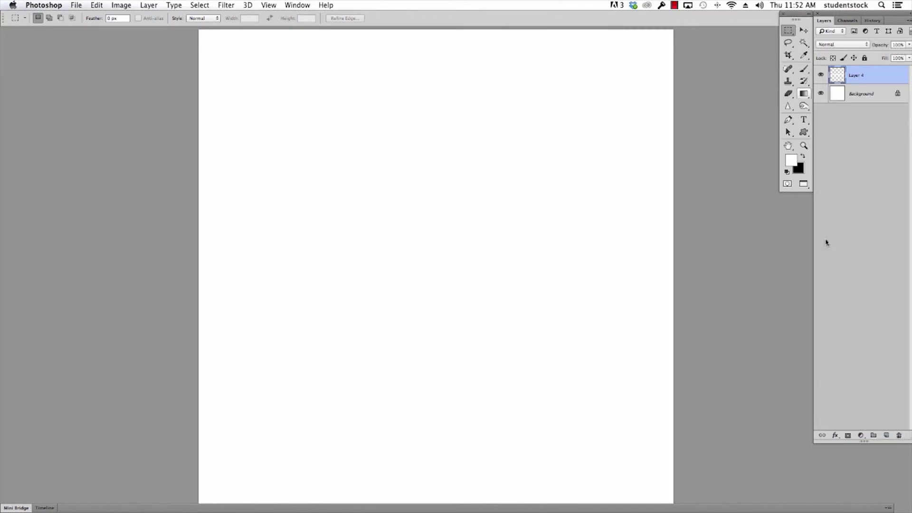
left_click(836, 76, "super")
left_click(803, 94)
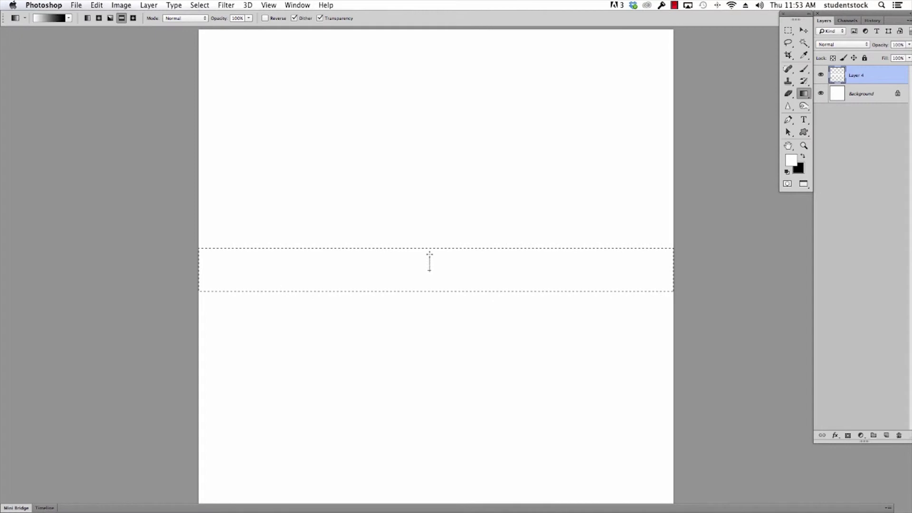
- Drag a short vertical reflected black-white-black gradient across the band on Layer 4, then deselect
left_click_drag(430, 269, 431, 291)
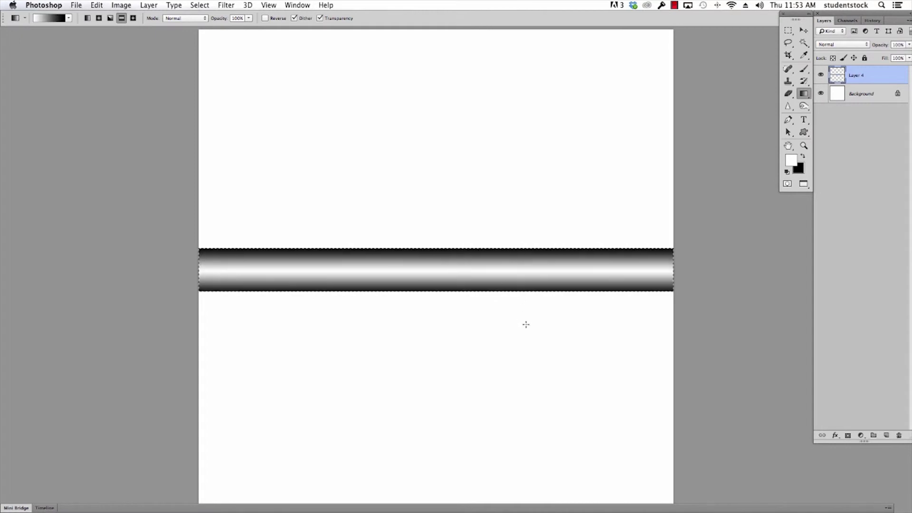
left_click(802, 31)
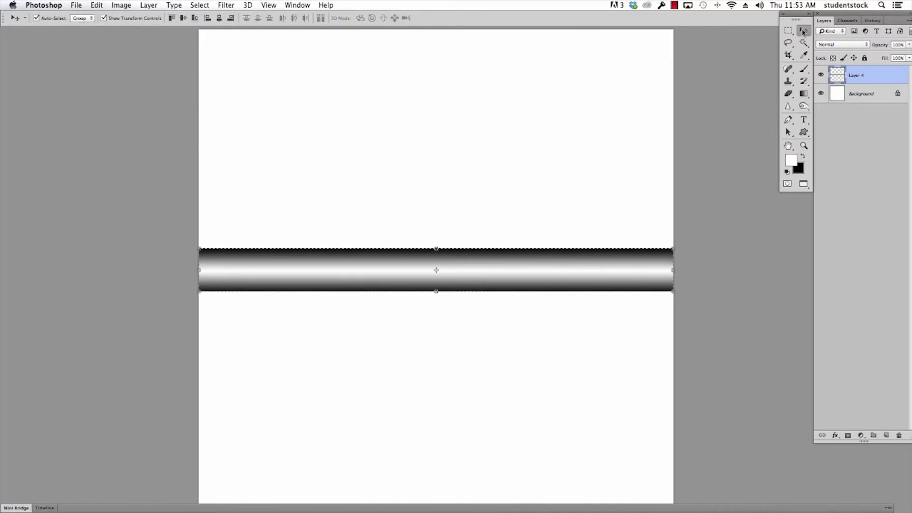
key("super+h")
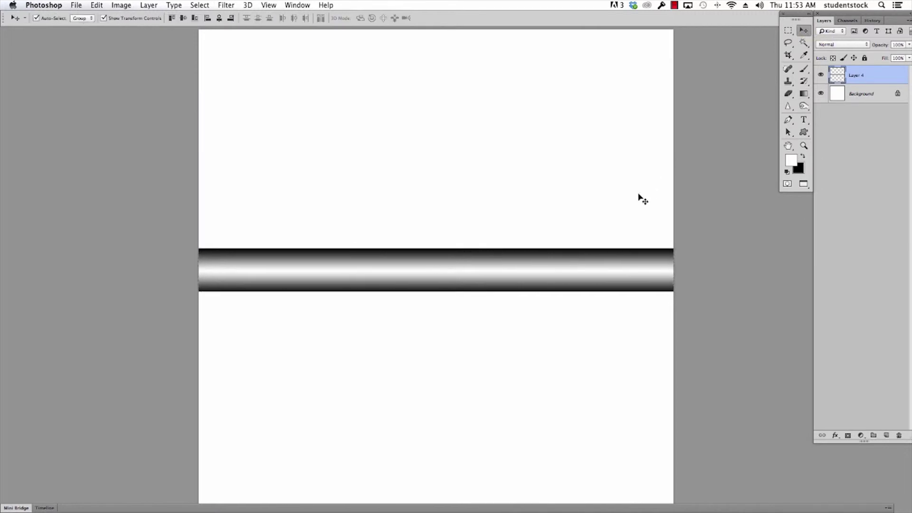
left_click(730, 226)
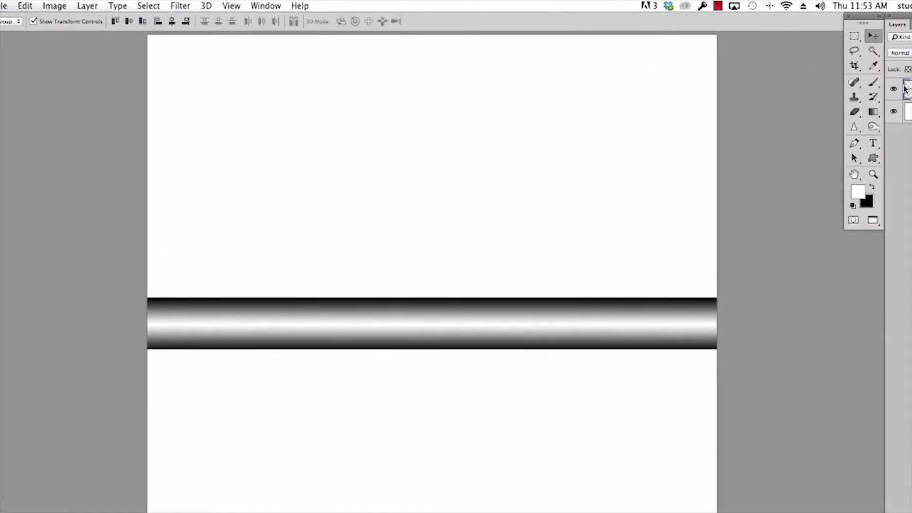
- Run Filter > Distort > Polar Coordinates with Rectangular to Polar on the gradient band
left_click(160, 6)
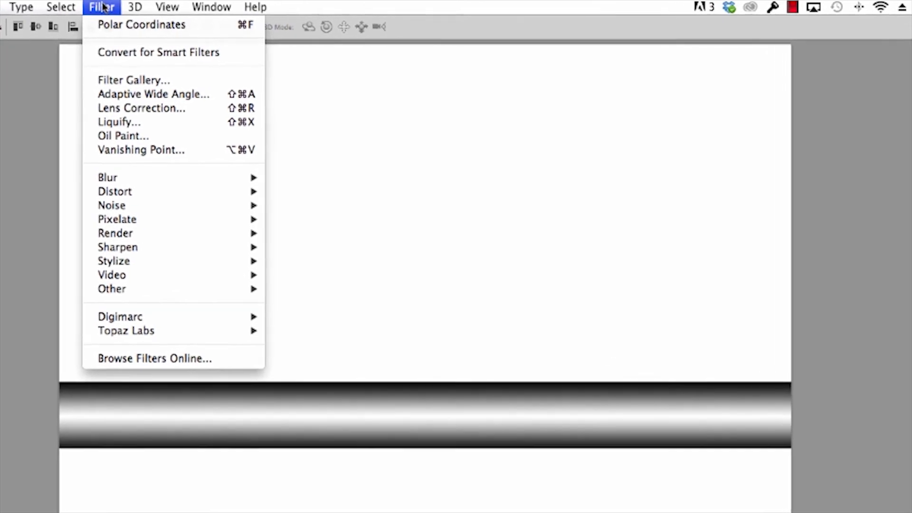
mouse_move(112, 247)
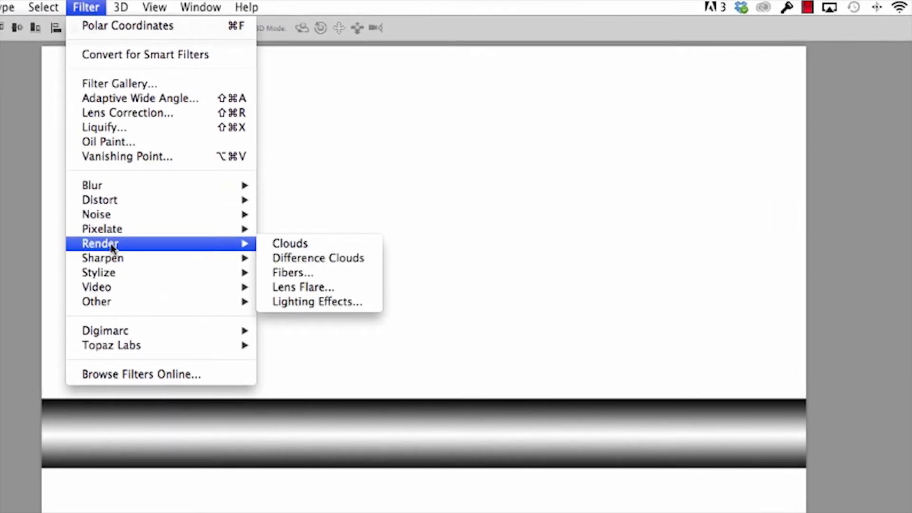
mouse_move(110, 200)
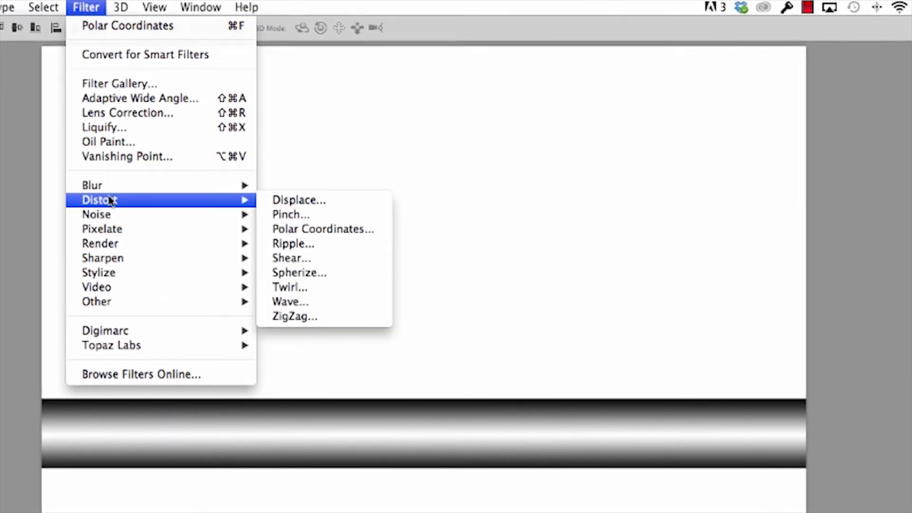
left_click(292, 232)
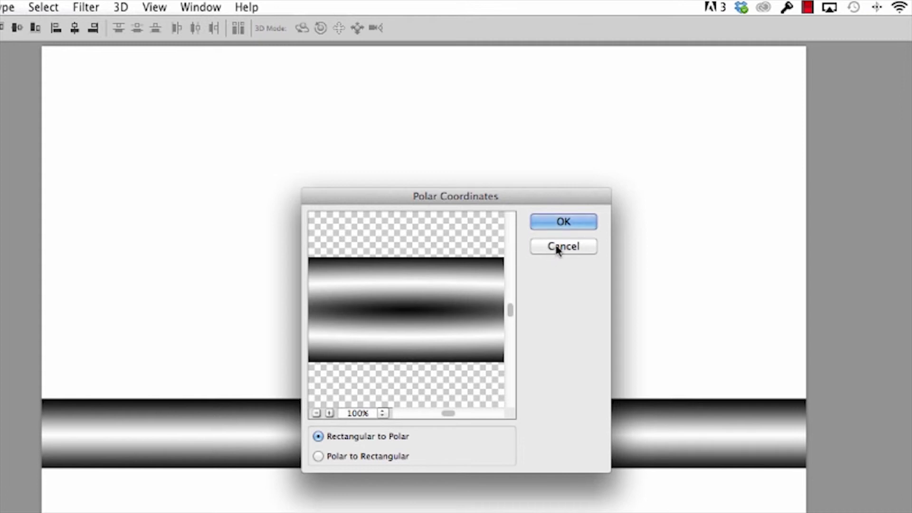
left_click(561, 223)
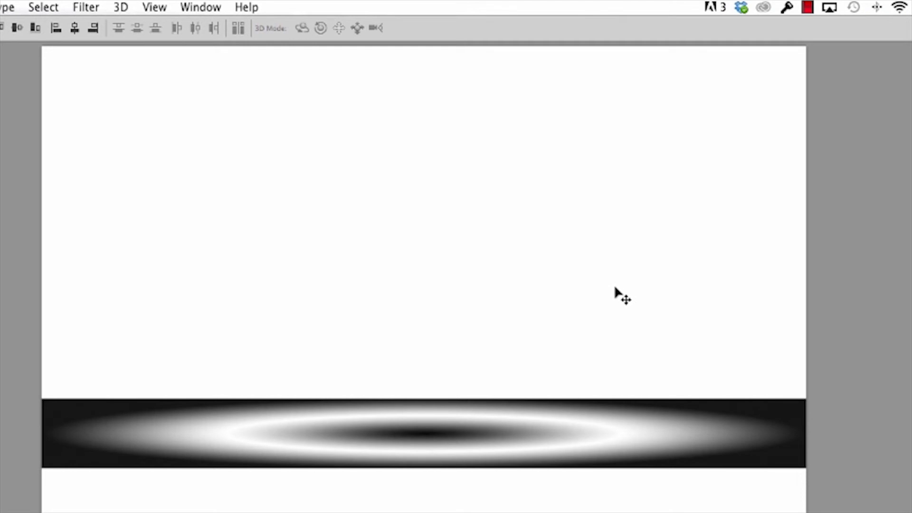
- Undo the polar distortion and clear the selection around the band
key("super+z")
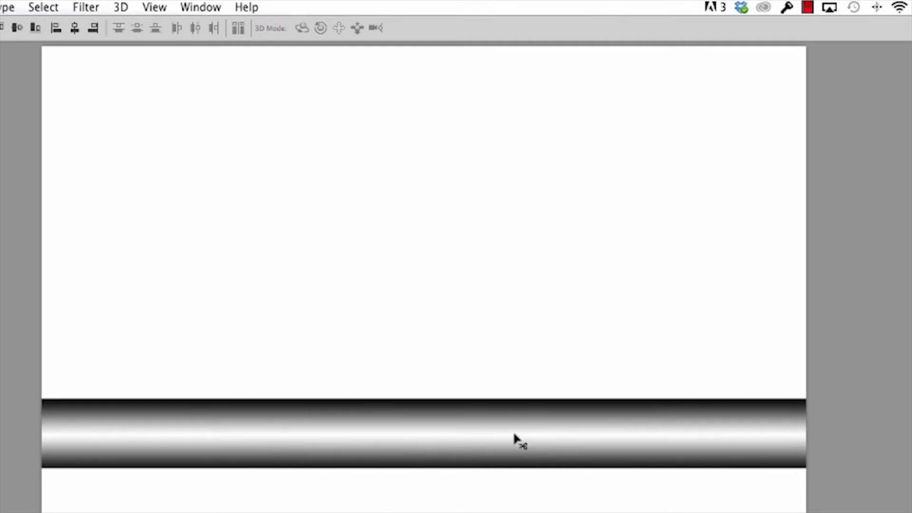
key("super+h")
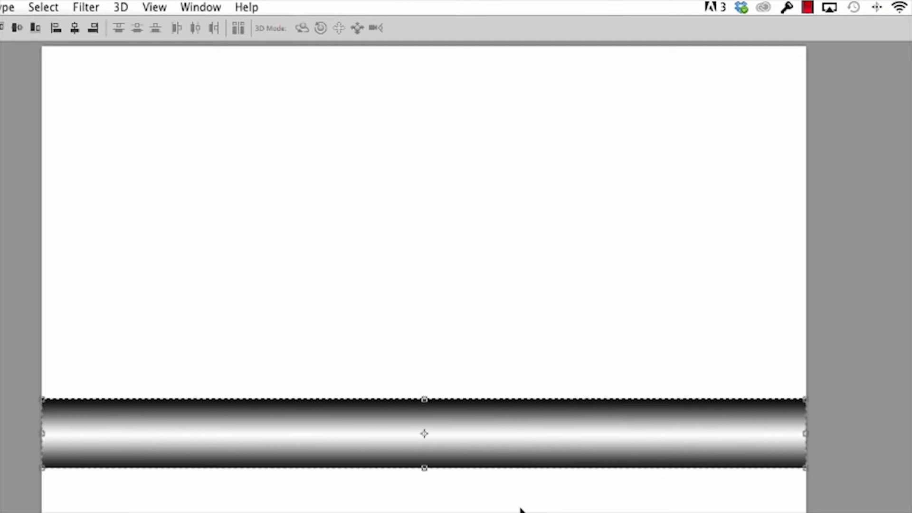
key("super+h")
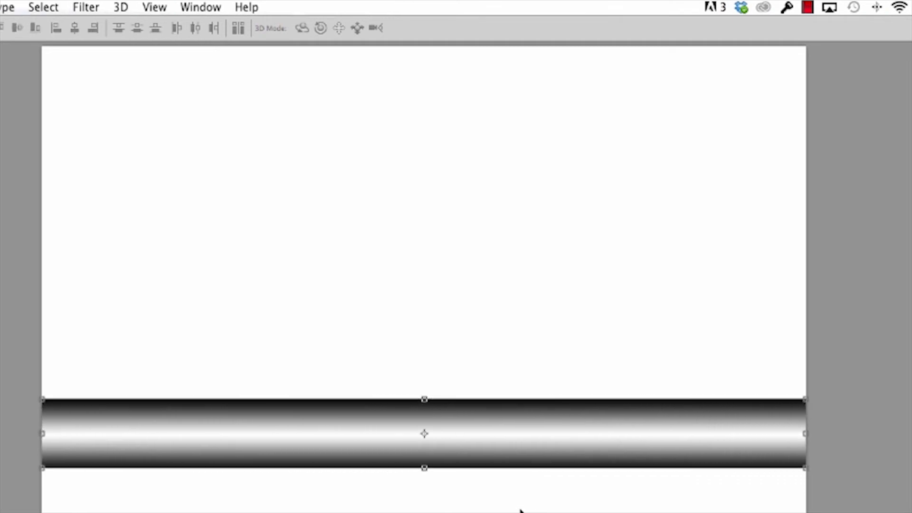
key("Return")
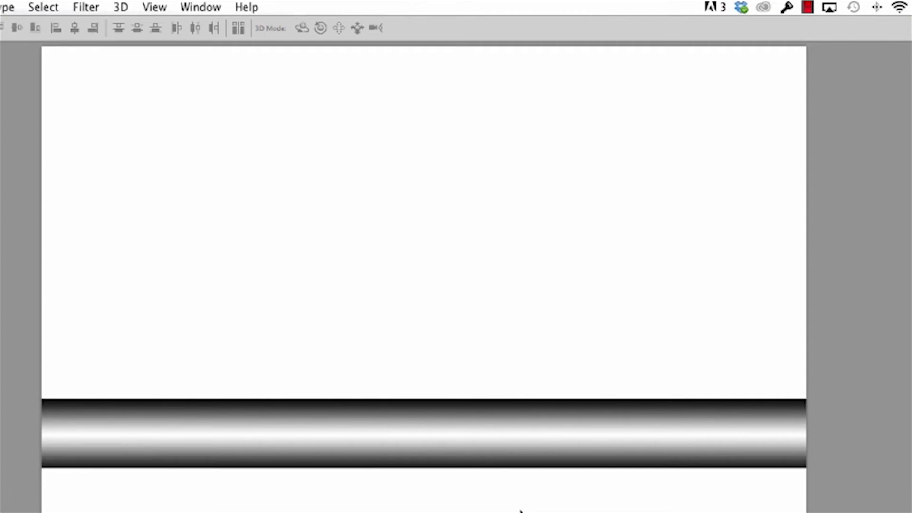
- Reapply Polar Coordinates (Rectangular to Polar) to the unselected bar, forming a centred ring on Layer 4
left_click(86, 8)
left_click(85, 25)
left_click(82, 7)
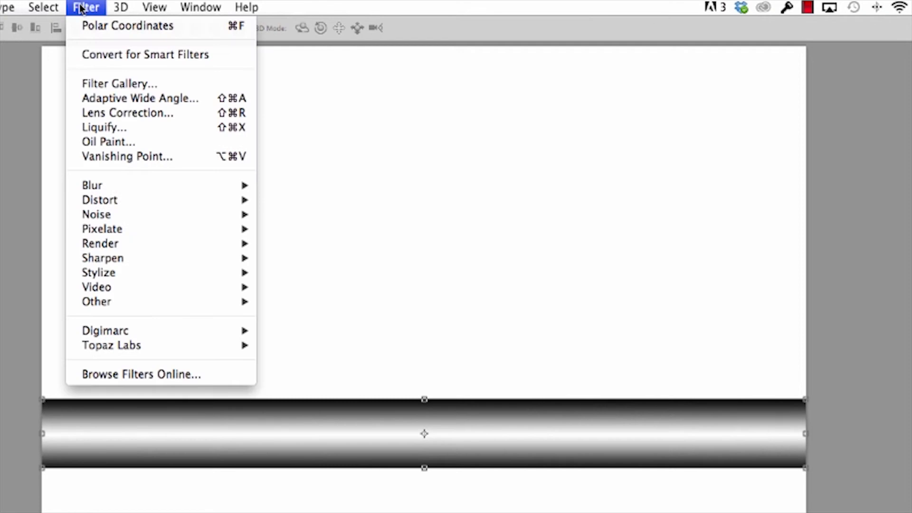
mouse_move(100, 201)
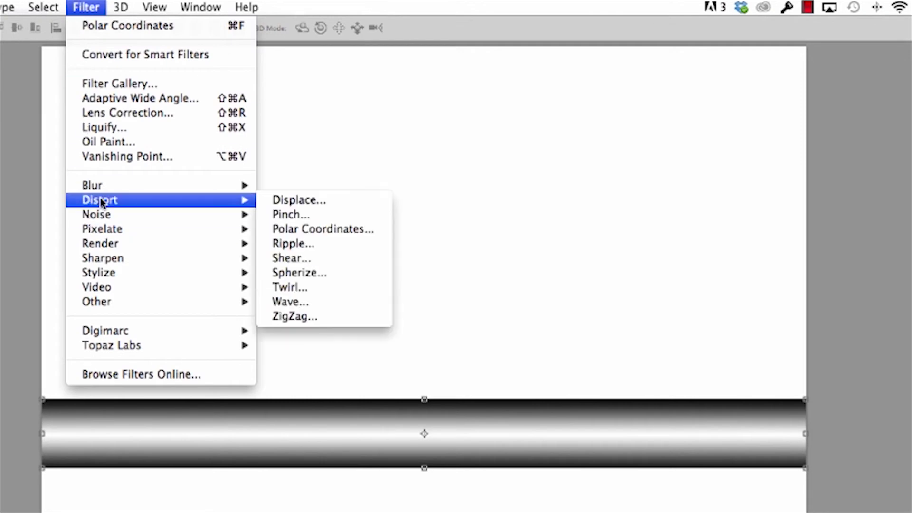
left_click(341, 229)
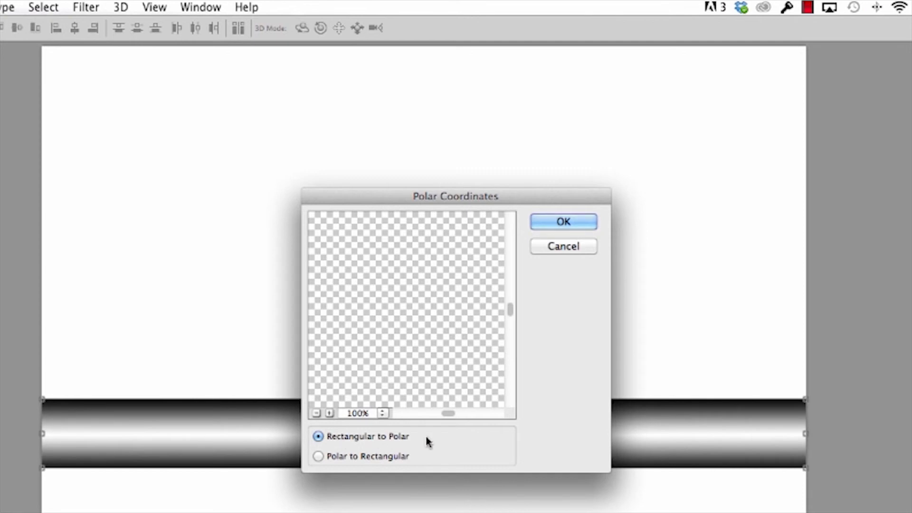
left_click(562, 222)
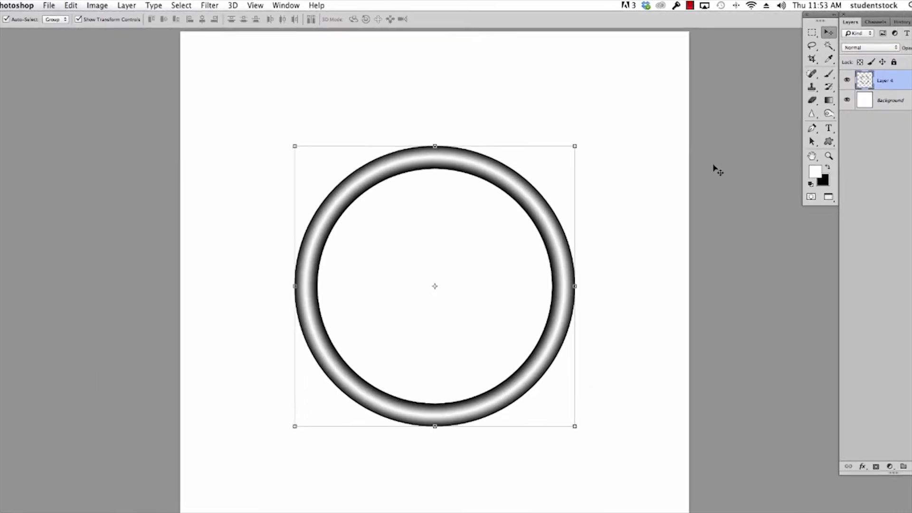
left_click(666, 182)
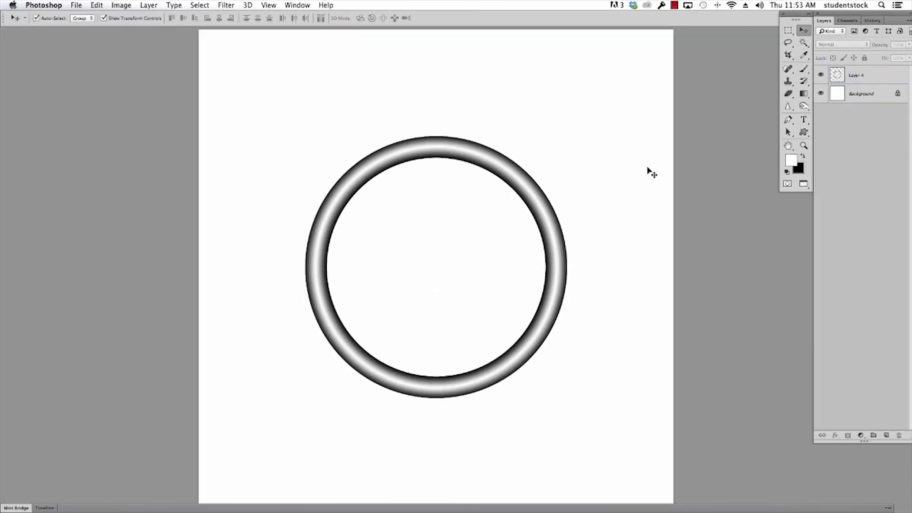
left_click(502, 165)
- Nudge the ring slightly downward with the Move tool and reselect Layer 4
left_click_drag(504, 162, 505, 166)
left_click(611, 189)
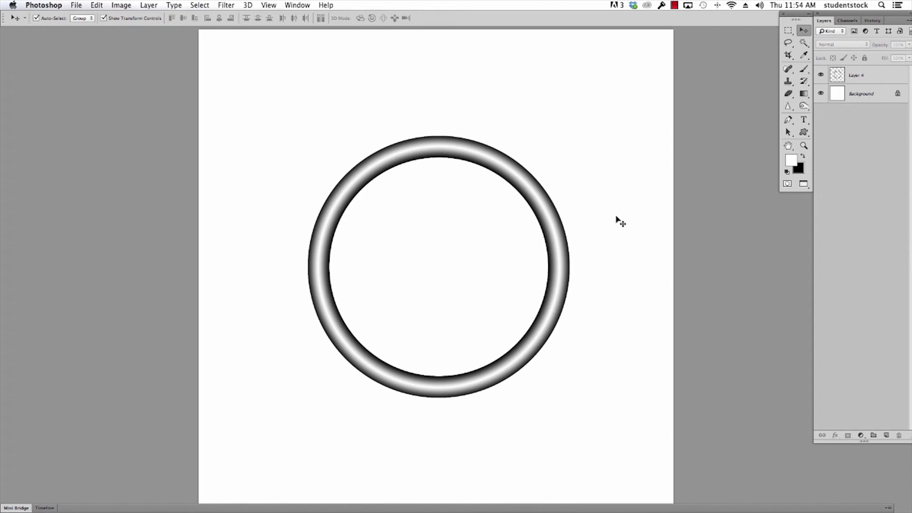
left_click(837, 71)
key("i")
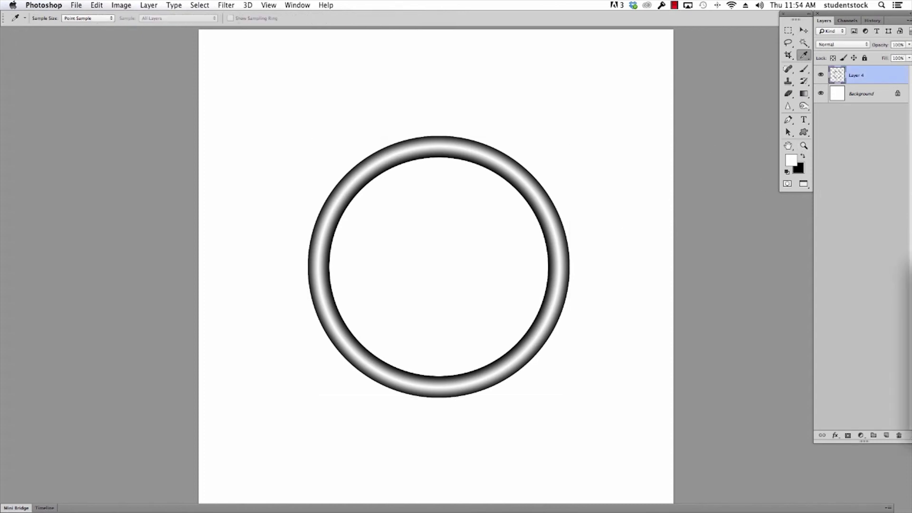
- Colorize the ring with Hue/Saturation at hue 218 and saturation 65
key("super+u")
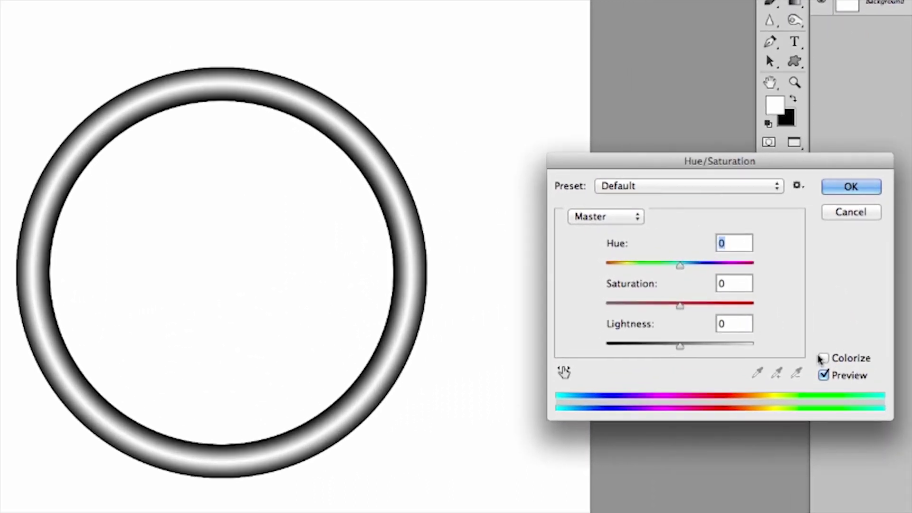
left_click(822, 358)
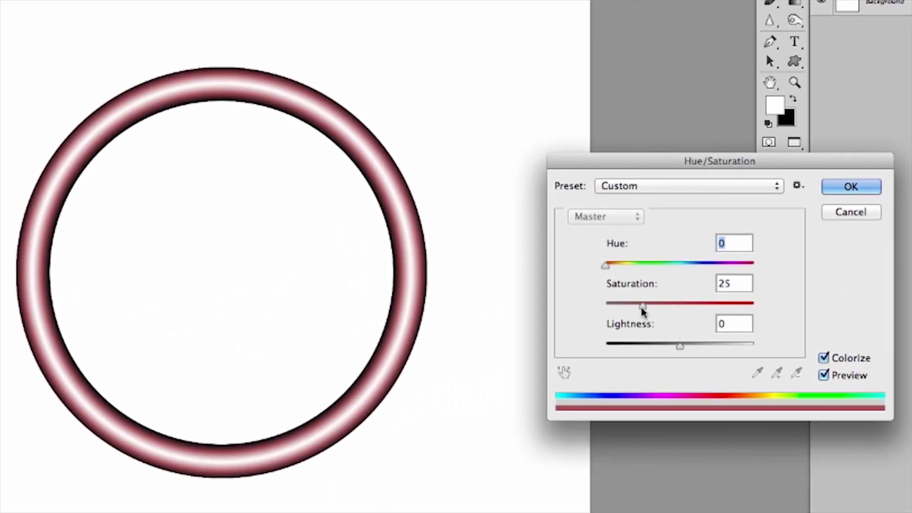
left_click_drag(642, 309, 702, 310)
left_click_drag(606, 264, 731, 271)
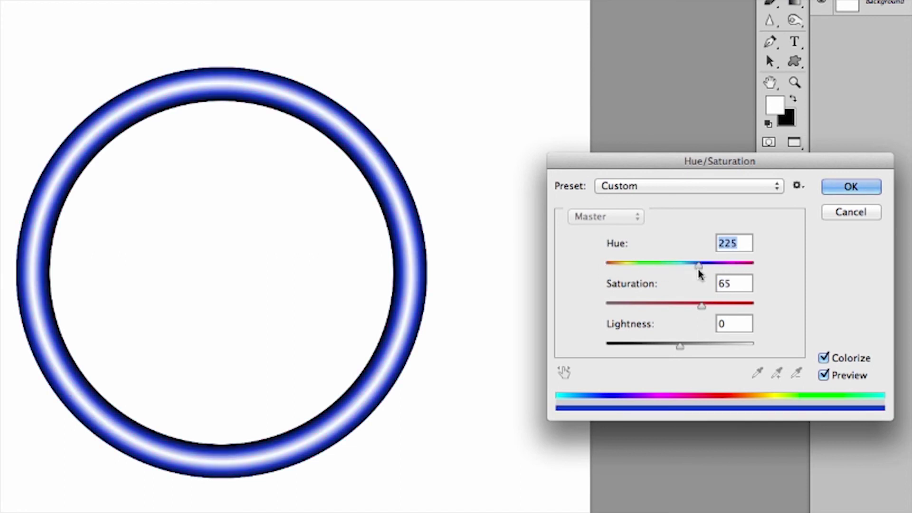
mouse_move(698, 271)
left_mouse_down()
mouse_move(685, 272)
mouse_move(696, 274)
left_mouse_up()
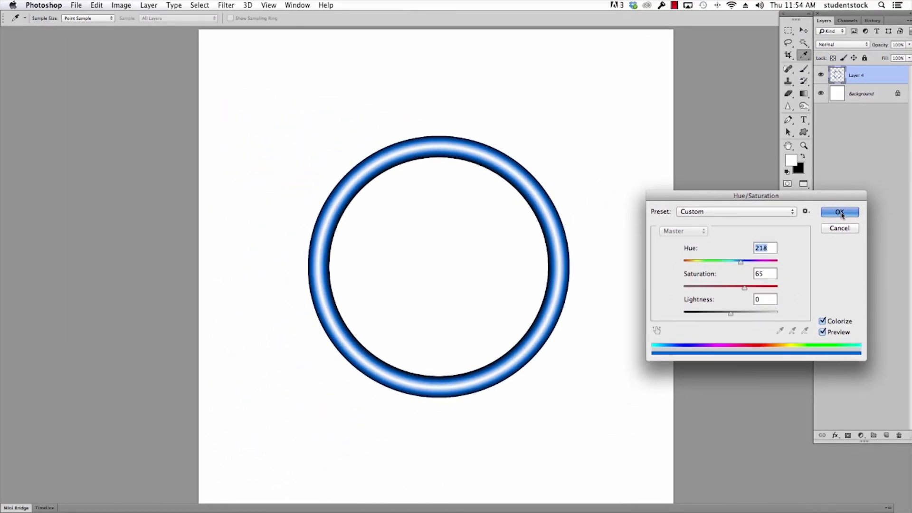
left_click(841, 215)
key("v")
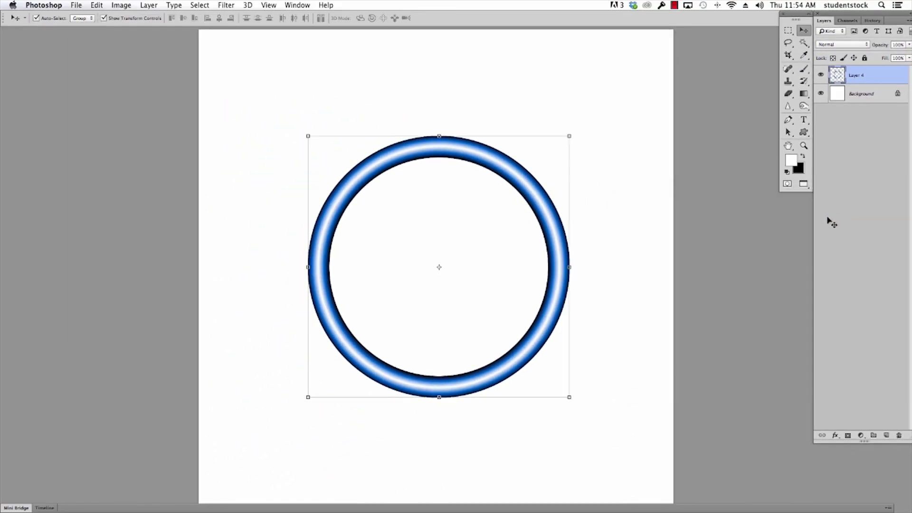
left_click(679, 272)
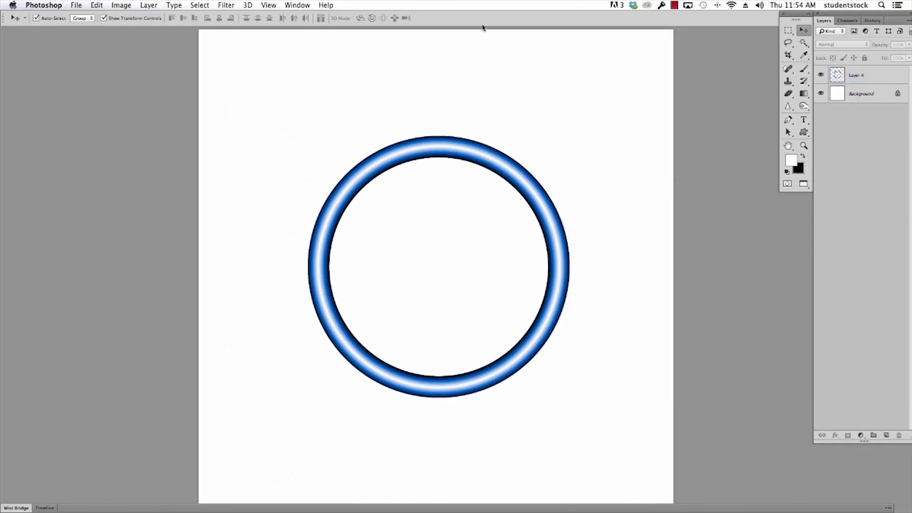
- Switch to the atom hand rings.jpg document via the Window menu
left_click(297, 5)
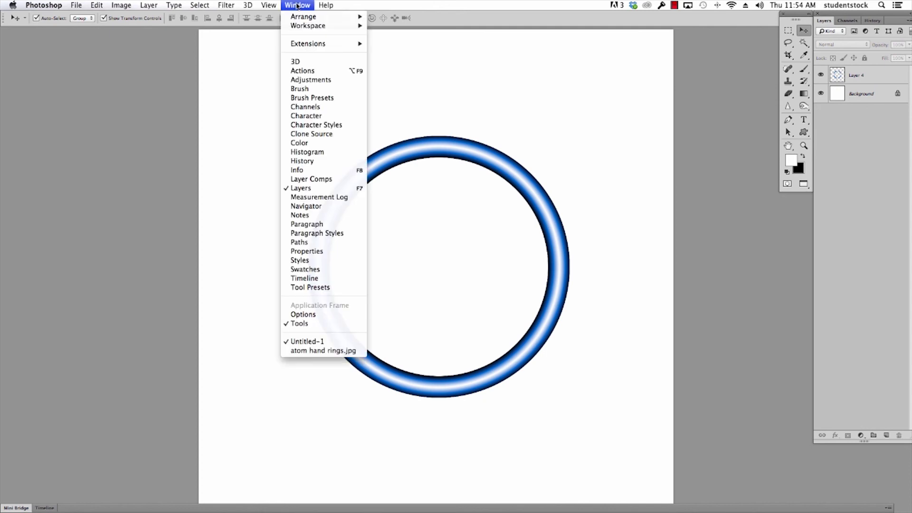
left_click(299, 351)
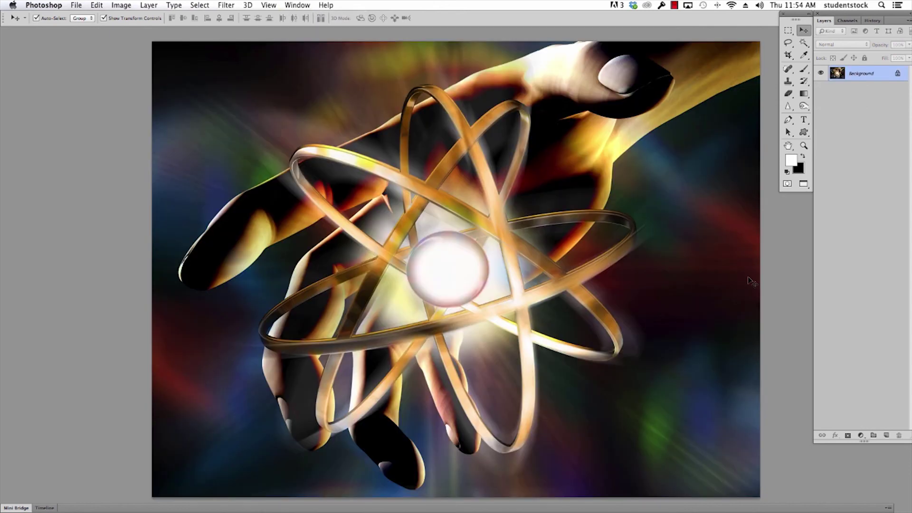